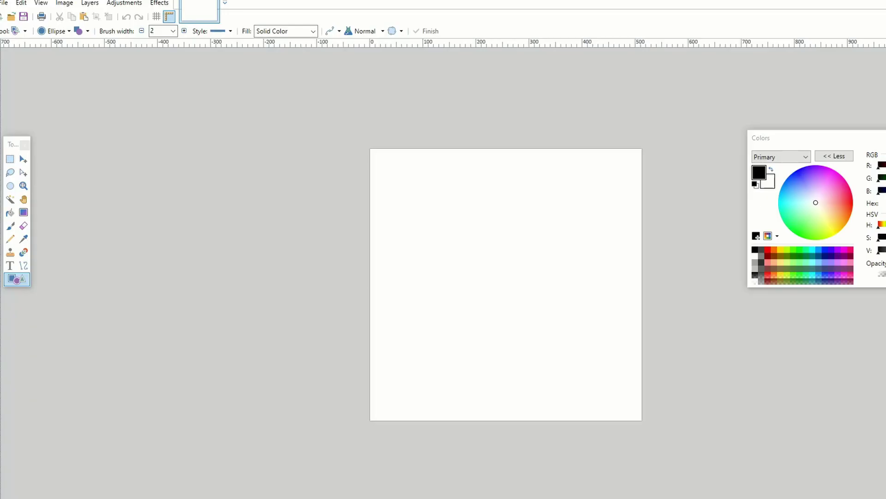
- Fill the blank canvas with black and draw a solid white ellipse near its centre
click(10, 213)
click(457, 268)
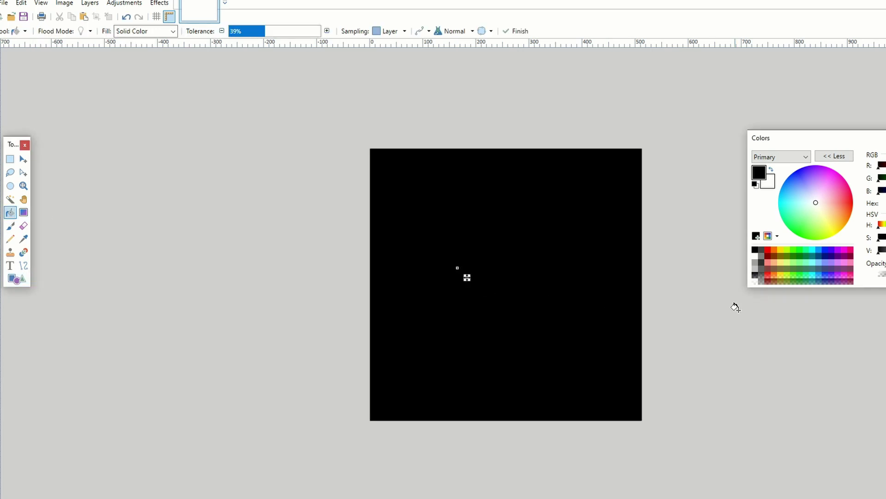
click(16, 278)
drag(463, 251, 540, 314)
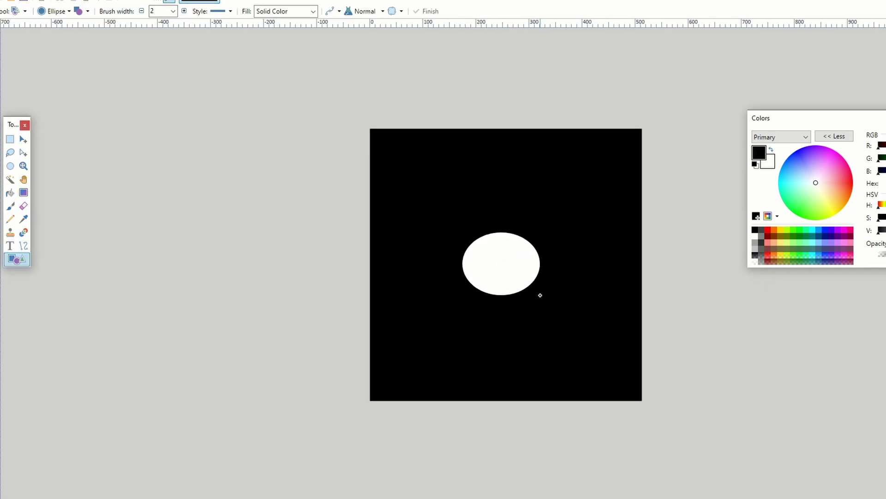
- Apply a Gaussian Blur with a radius of 140 to the white ellipse
click(159, 2)
mouse_move(253, 48)
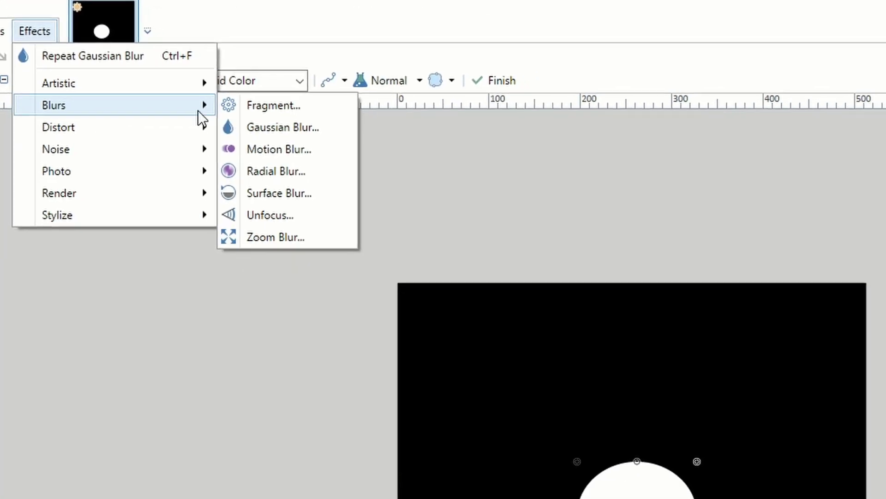
click(310, 59)
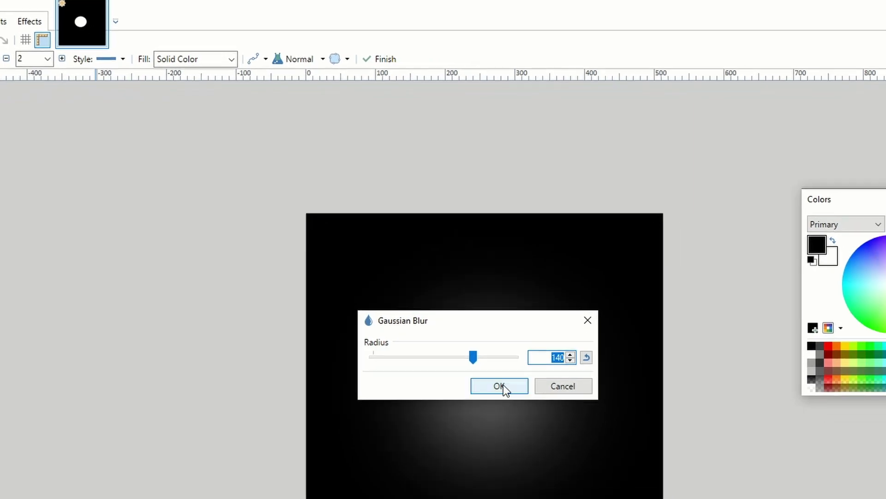
click(502, 387)
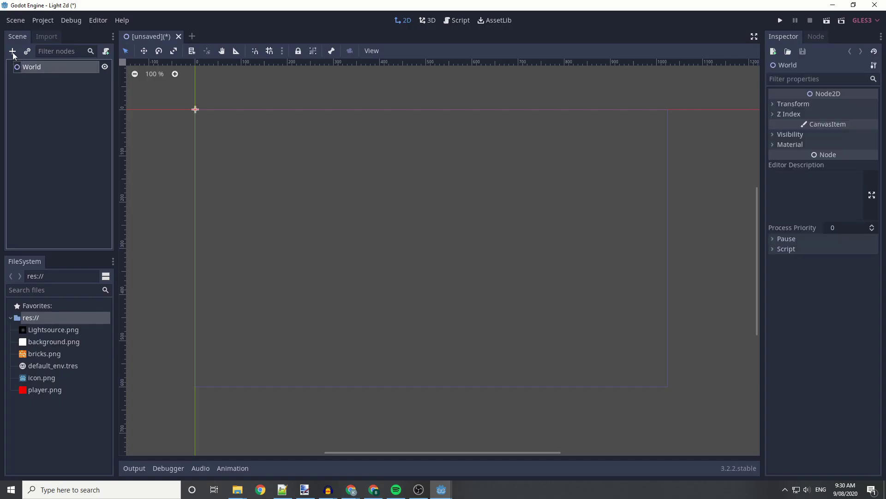
- Switch to Godot, add a Sprite node under World and rename it Shader
click(12, 52)
text(sprite)
click(369, 397)
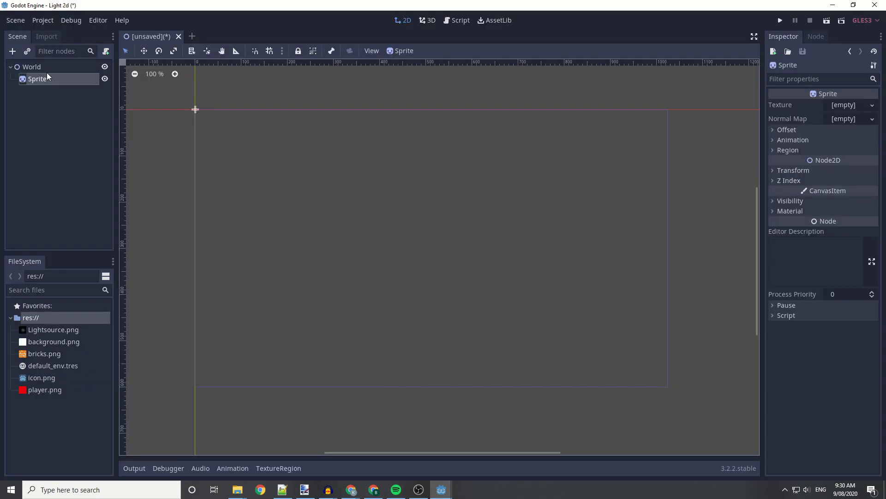
double_click(36, 79)
text(Shader)
key(Return)
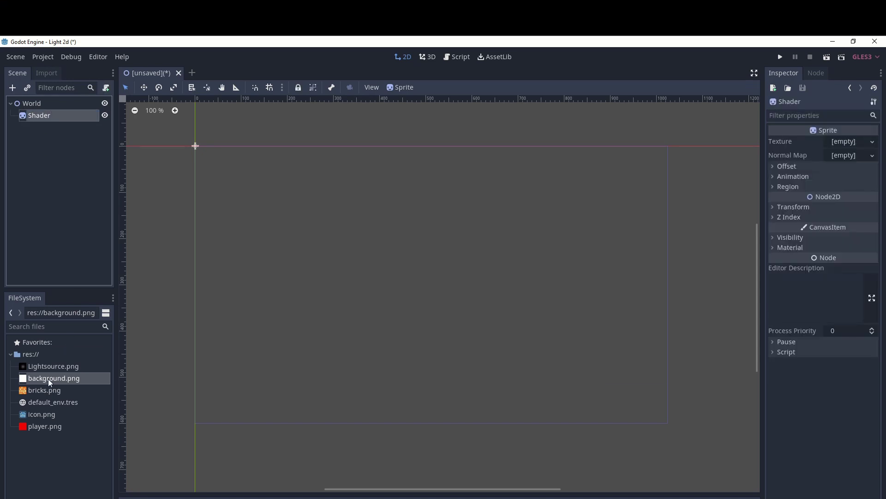
- Assign background.png as the Shader sprite's texture, then position and stretch the sprite to cover the whole viewport frame
drag(51, 378, 833, 145)
drag(833, 110, 833, 111)
drag(293, 148, 473, 282)
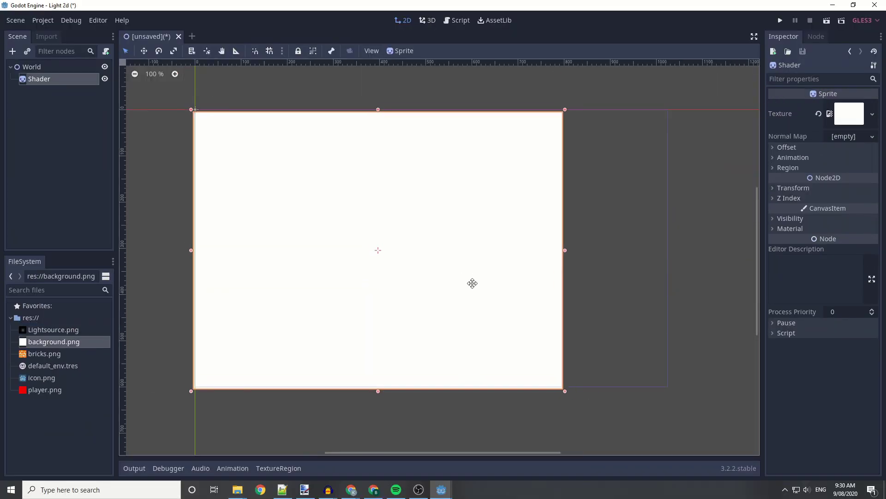
drag(573, 275, 691, 288)
- Set the Shader sprite's Modulate colour to R 1, G 1, B 1 with alpha 230
click(774, 219)
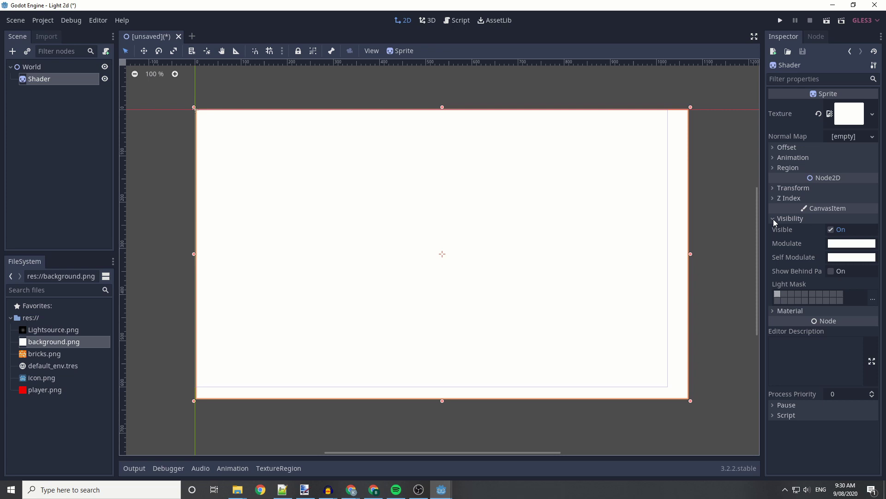
click(839, 245)
text(230)
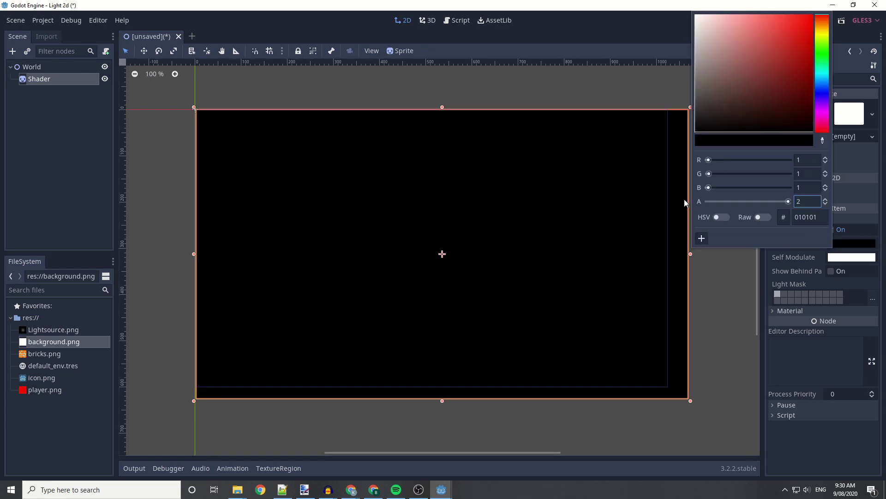
key(Return)
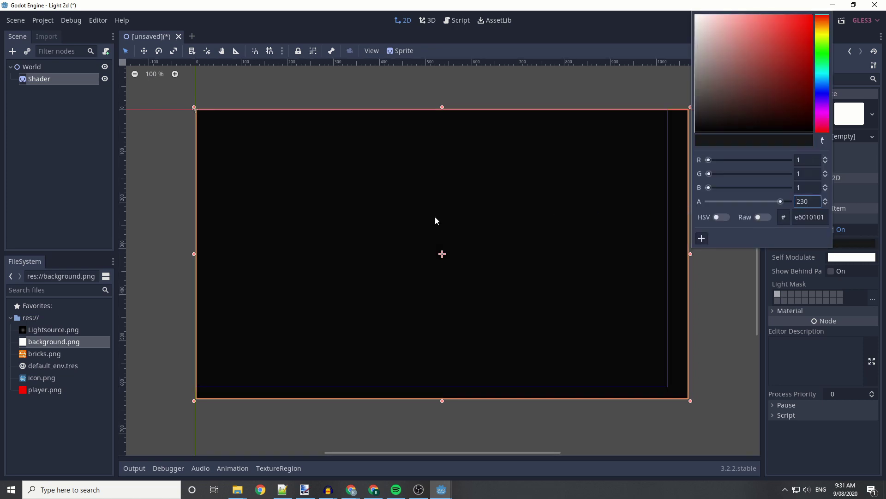
click(143, 233)
- Add a Light2D node under World and place it above Shader in the scene tree
click(12, 51)
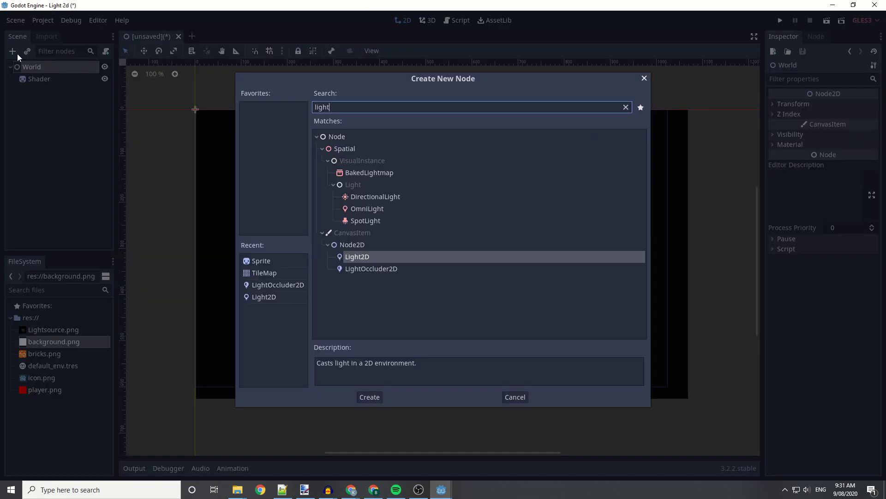
click(369, 397)
drag(27, 91, 36, 79)
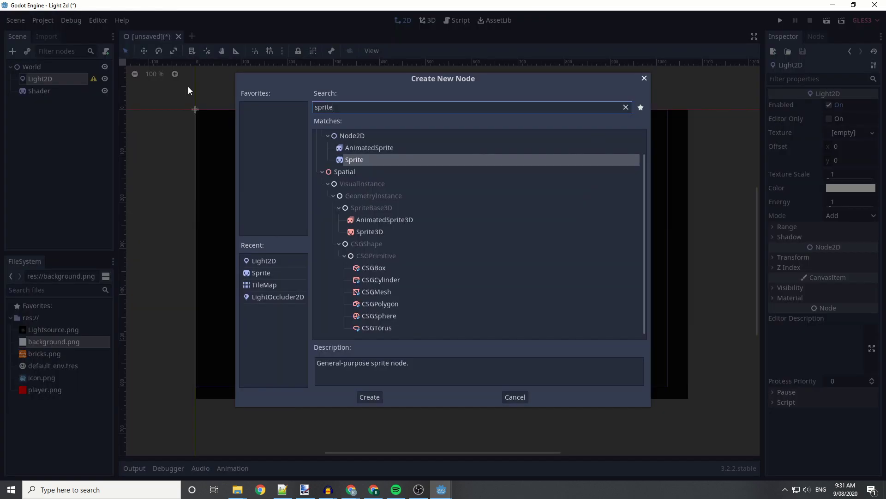
- Add a Sprite child to Light2D with player.png as its texture and move it inside the dark background
click(370, 397)
drag(44, 389, 849, 111)
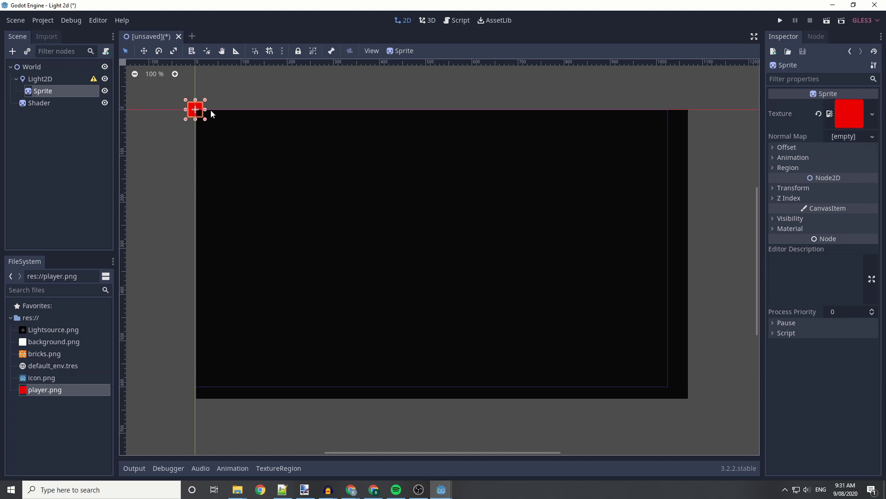
drag(194, 108, 350, 210)
click(391, 263)
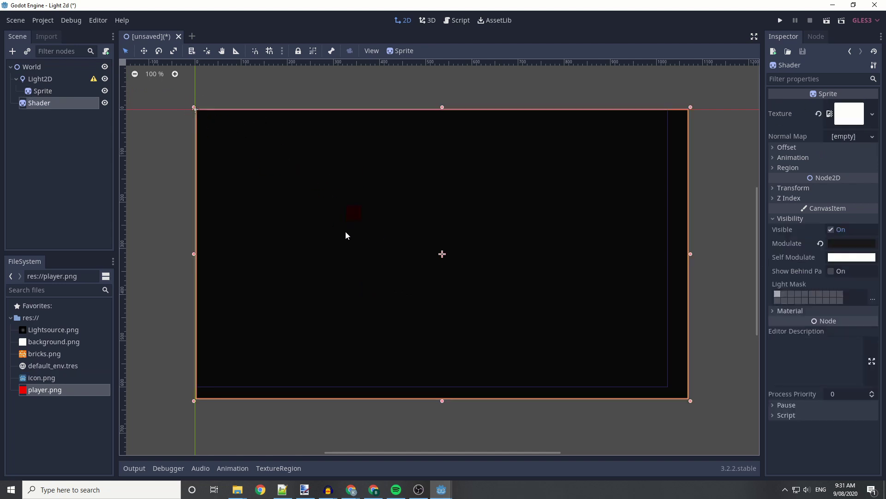
- Assign Lightsource.png as the Light2D node's texture
click(37, 79)
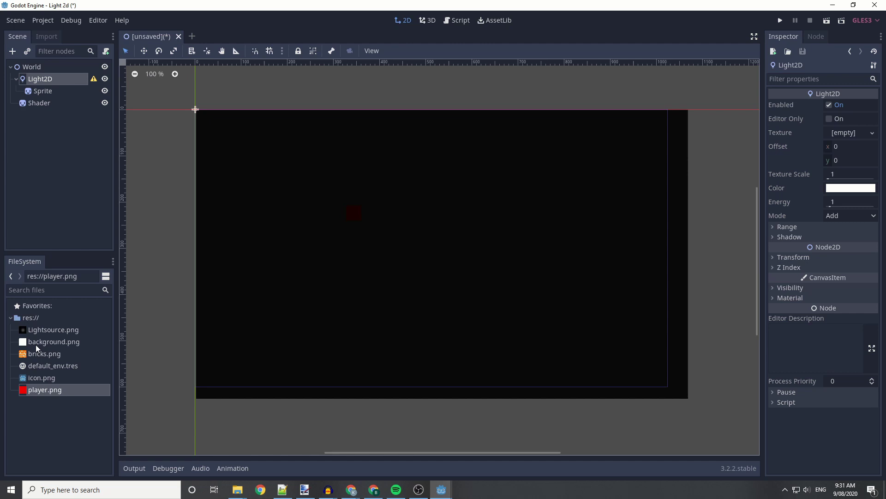
drag(53, 329, 849, 133)
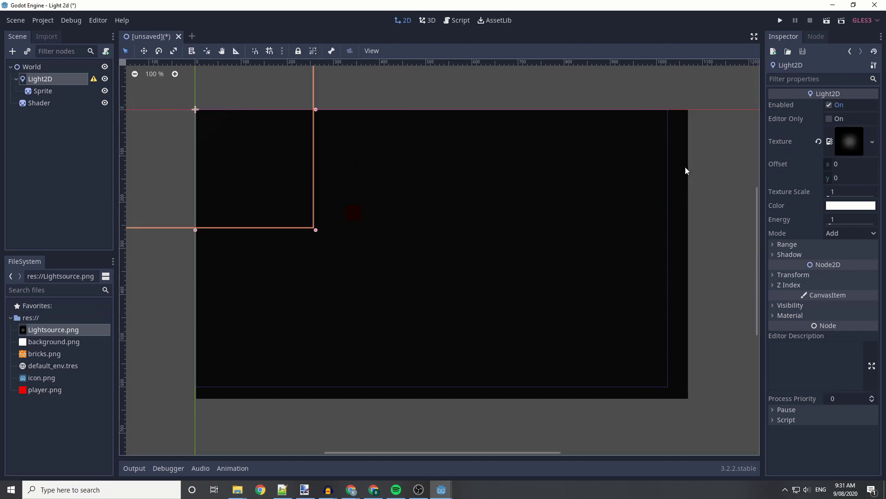
- Set the player Sprite's position to x 0, y 0 and make Light2D's children unselectable
click(34, 88)
click(854, 199)
text(0)
click(826, 215)
text(0)
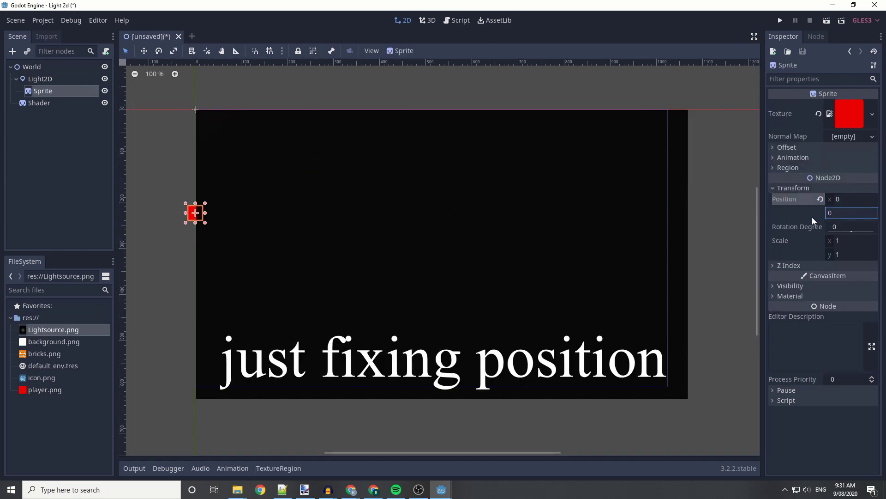
key(Return)
click(46, 80)
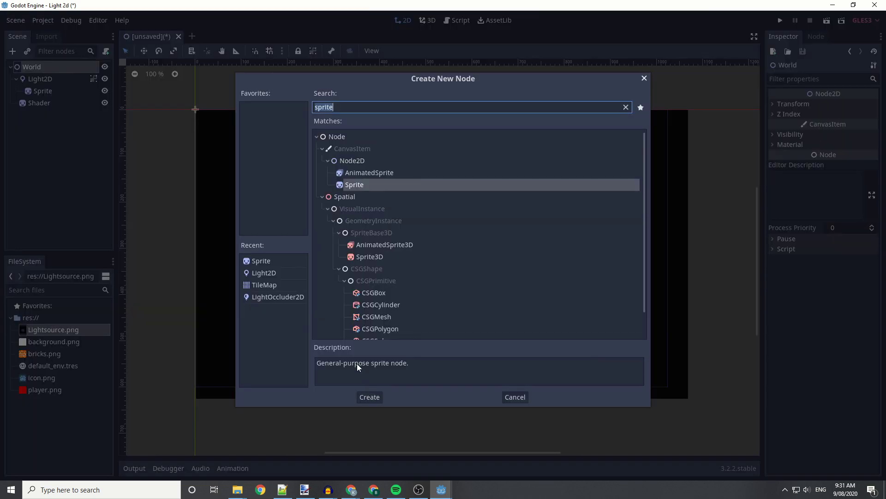
- Add a Sprite with the bricks.png texture near the viewport's centre, listed above Shader in the scene tree
click(362, 396)
drag(67, 354, 852, 114)
drag(188, 101, 457, 231)
drag(34, 112, 42, 98)
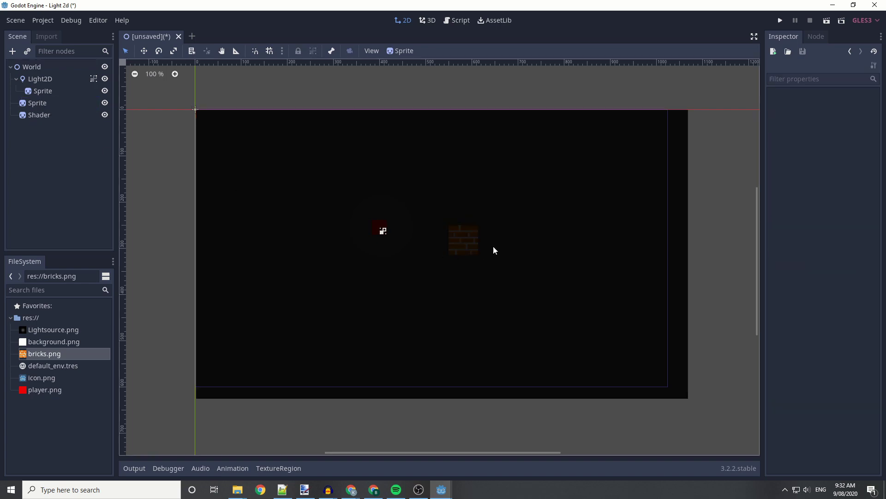
- Attach a new script, res://Light2D.gd, to Light2D with a _process function for basic movement, using position.y -= 10 for ui_up and a ui_down check
click(46, 80)
click(106, 52)
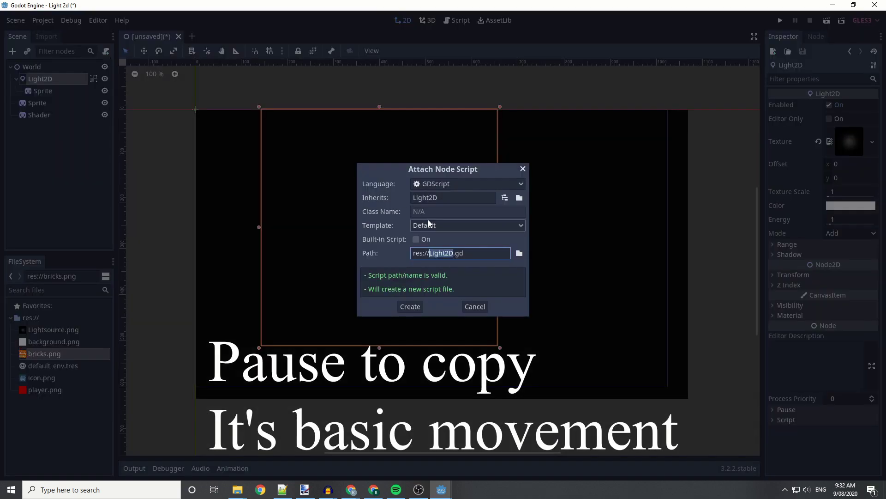
click(412, 306)
drag(261, 218, 231, 98)
text(func _process(delta): 	if Input.is_action_pressed("ui_up"): 		position.y -= 10 	if Input.is_action_pressed("ui_down"): 		position.y += 10 	if Input.is_action_pressed("ui_left"): 		position.x -= 10 	if Input.is_action_pressed("ui_right"): 		position.x += 10)
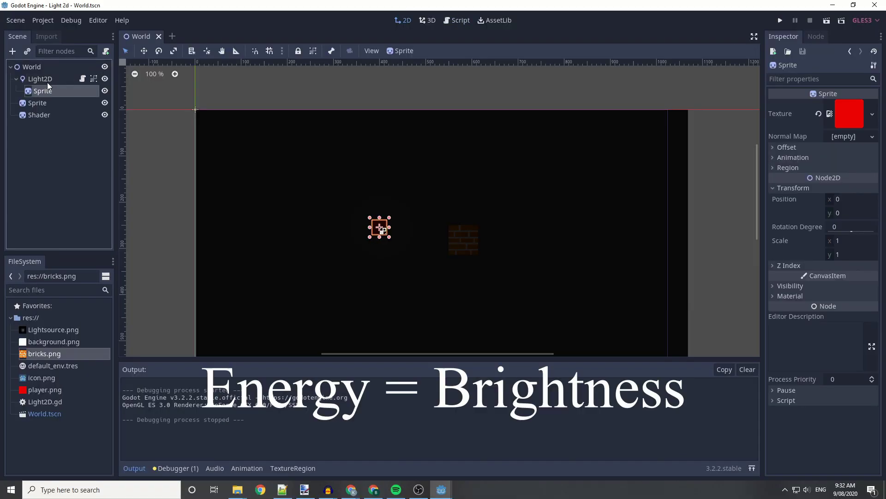
- Set the Light2D node's energy to 3
click(40, 79)
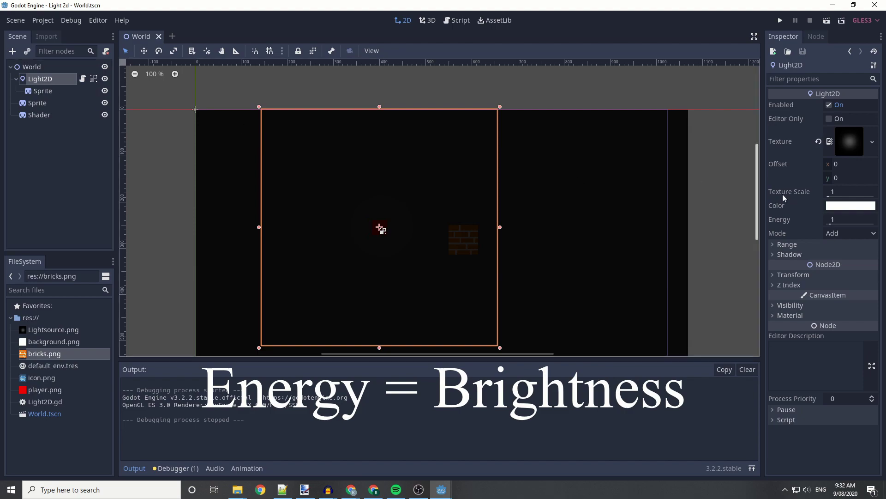
click(841, 222)
text(3)
key(Return)
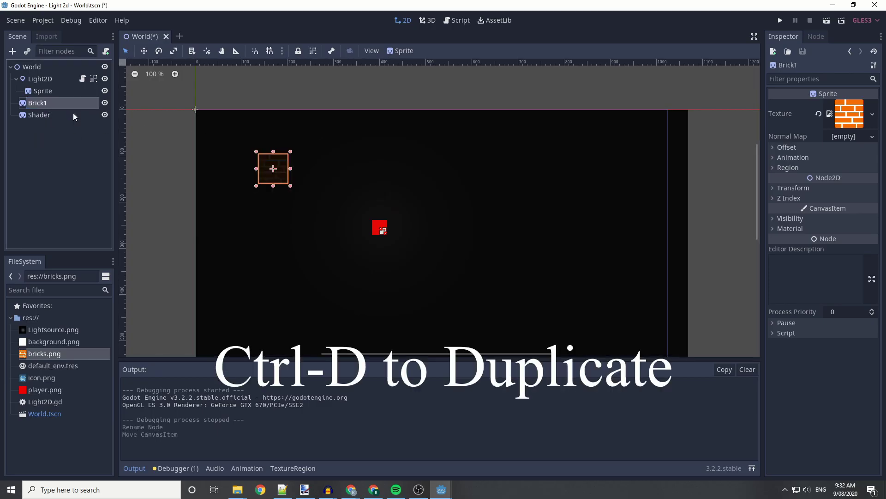
- Duplicate the Brick1 sprite three times
key(ctrl+d)
key(ctrl+d)
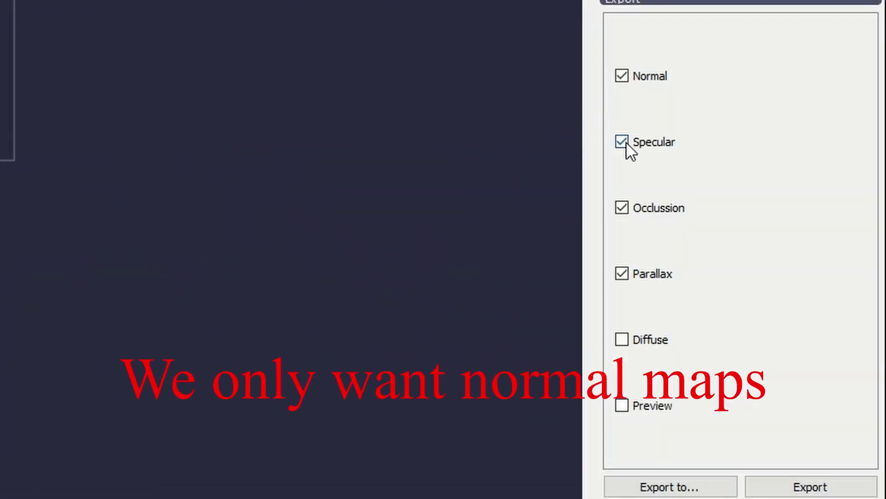
- In Laigter, leave only Normal enabled for export and import bricks.png
click(622, 274)
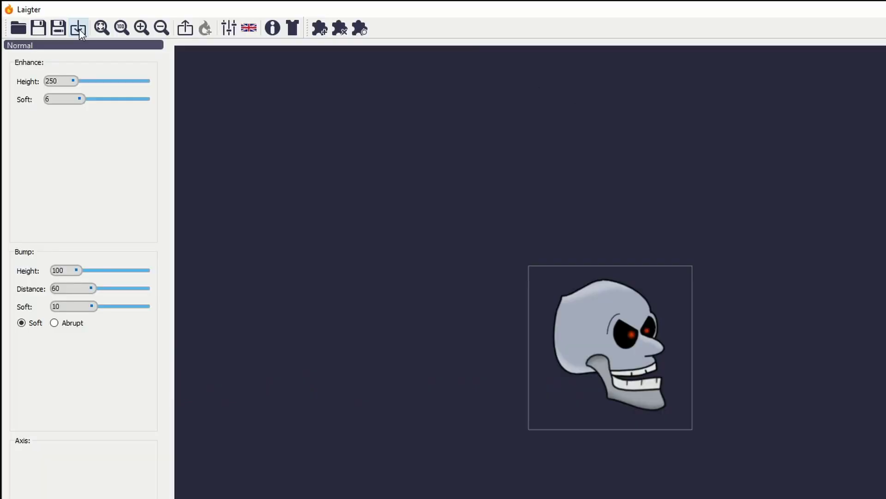
click(78, 29)
click(286, 131)
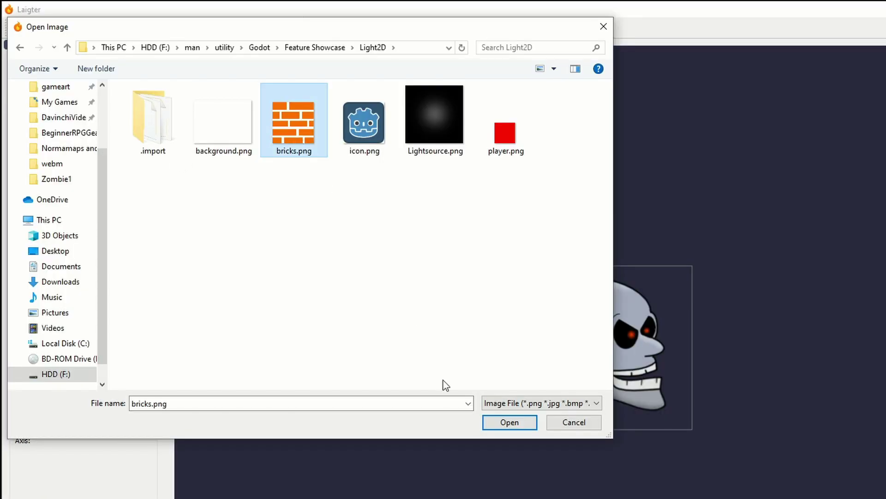
click(502, 427)
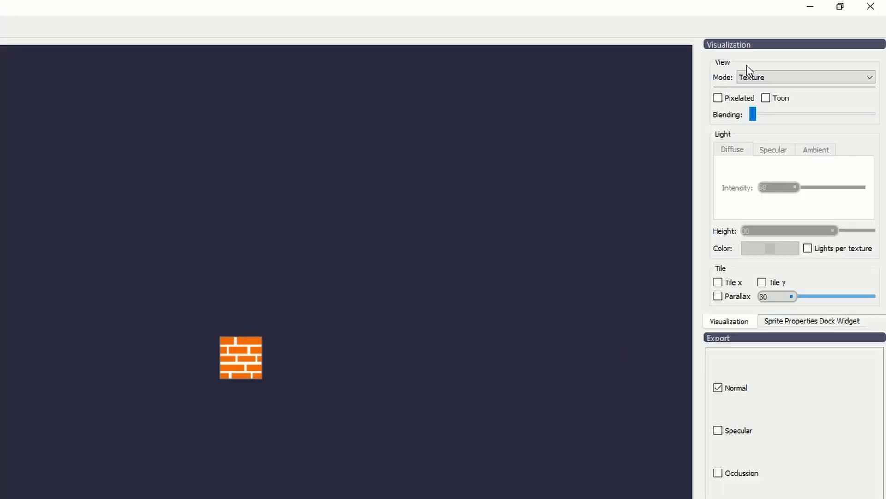
- Examine the bricks in Normal Map and Preview modes, moving the light around to check the shading
click(754, 77)
click(766, 96)
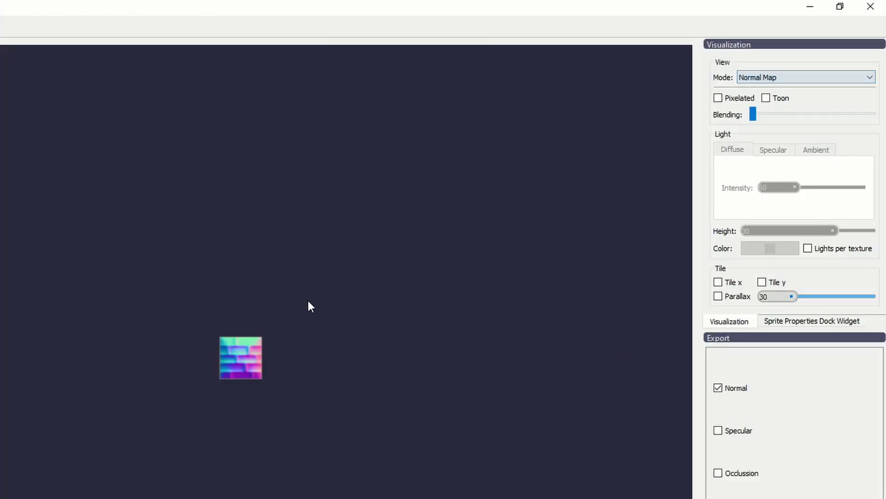
click(793, 79)
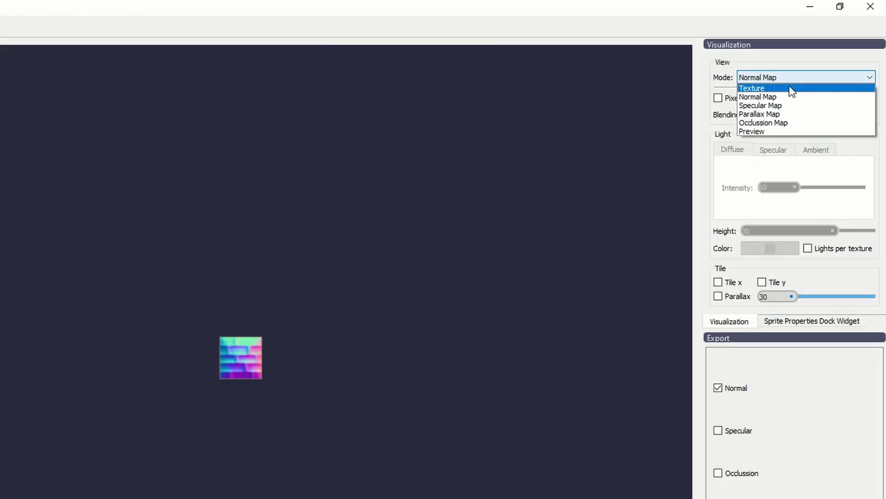
click(757, 131)
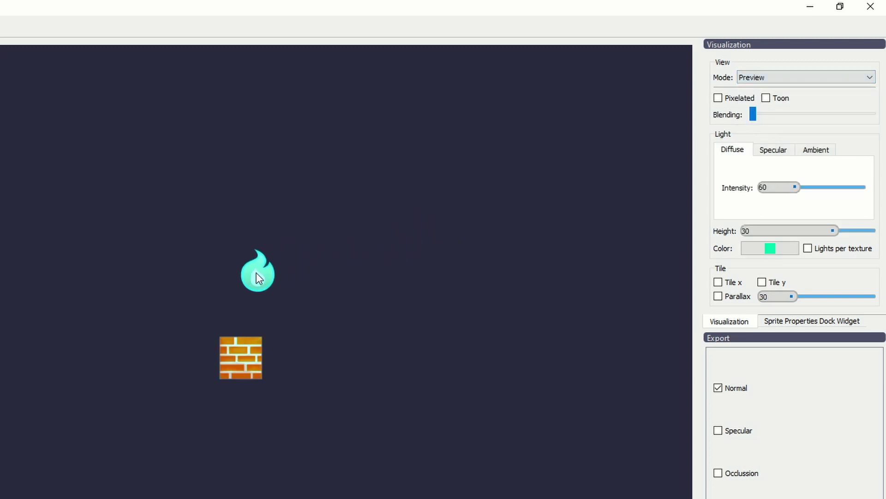
drag(270, 301, 281, 317)
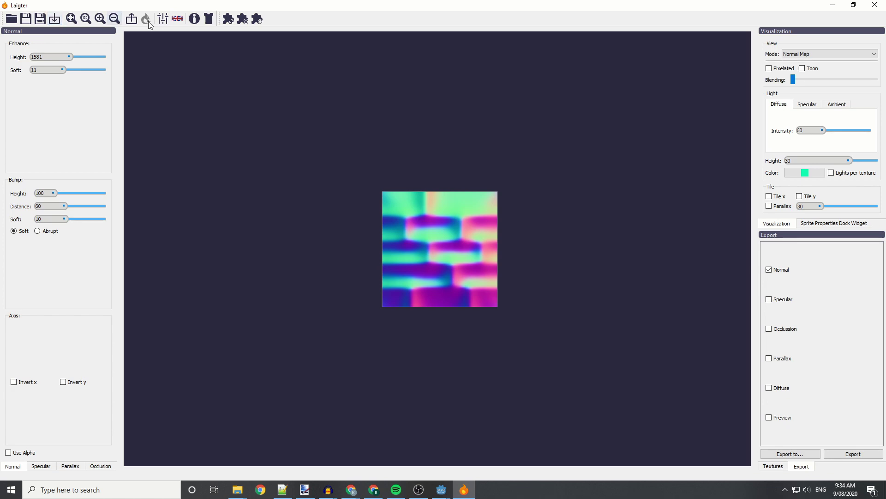
- Export the normal map of the brick texture
click(130, 27)
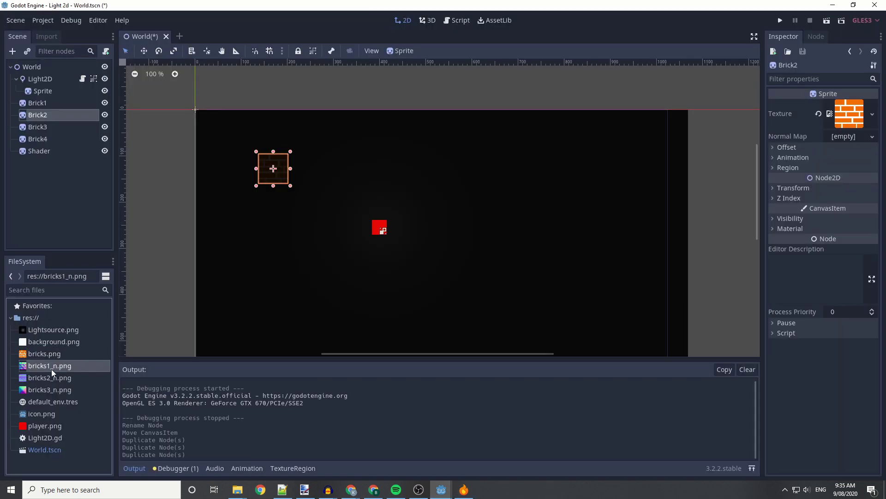
- Back in Godot, assign bricks1_n.png as the Brick2 sprite's normal map
drag(46, 368, 795, 152)
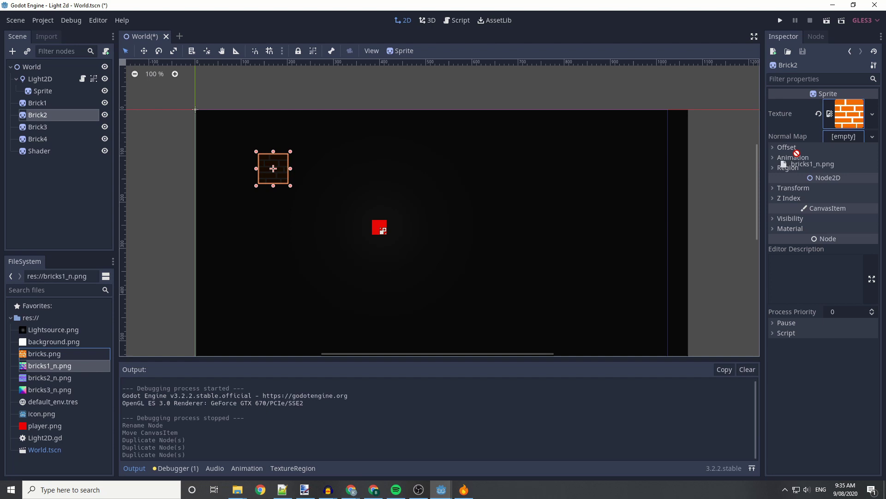
drag(846, 139, 846, 141)
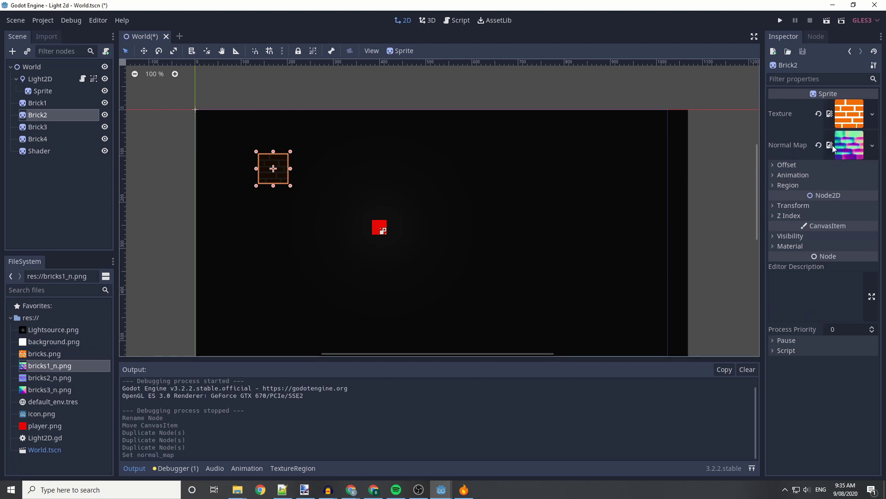
- Assign bricks2_n.png as the Brick3 sprite's normal map
click(37, 126)
drag(49, 377, 847, 141)
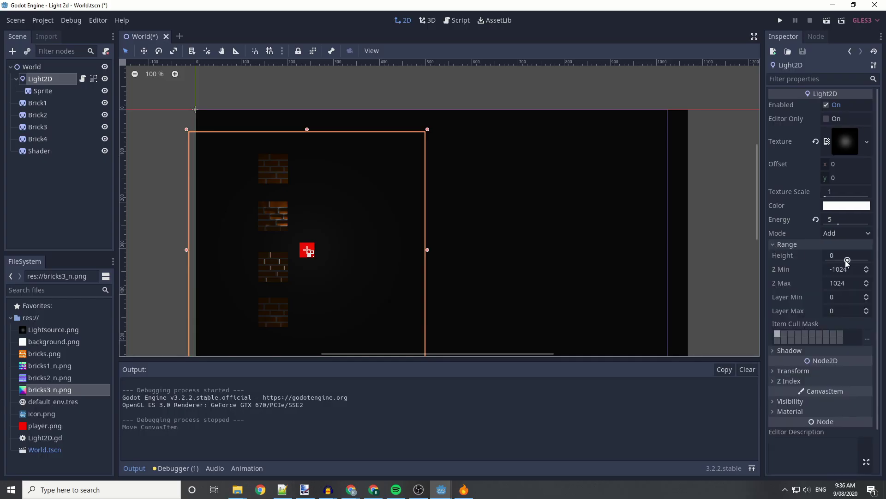
- Set the Light2D's range height to 100
click(847, 262)
text(100)
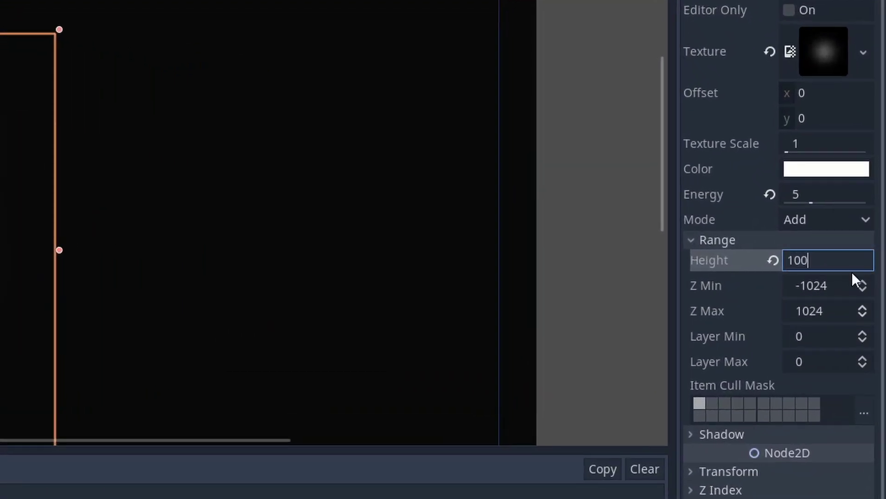
key(Return)
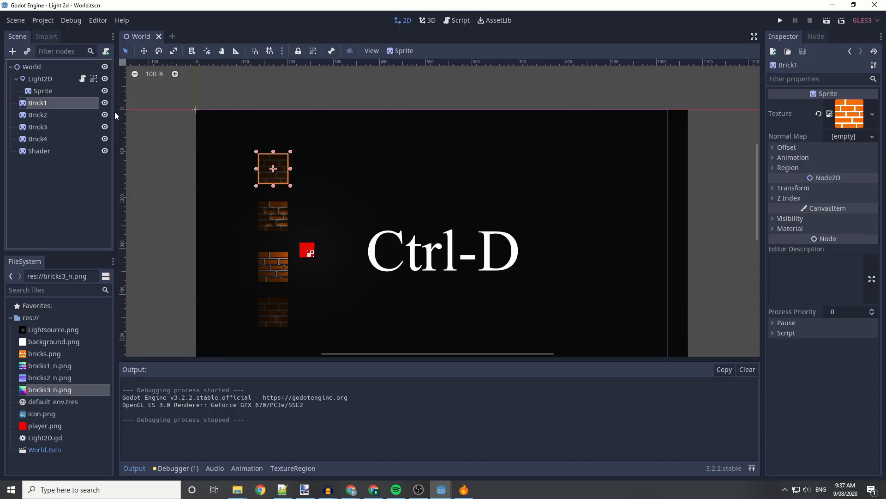
- Move a duplicate of Brick1 to the right of the brick column and add a LightOccluder2D child to it
alt+drag(273, 159, 422, 158)
key(ctrl+a)
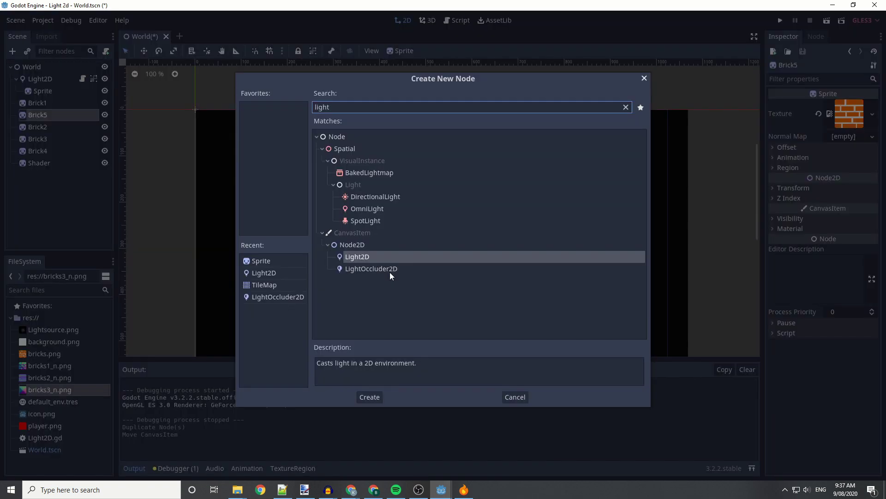
click(389, 269)
click(368, 396)
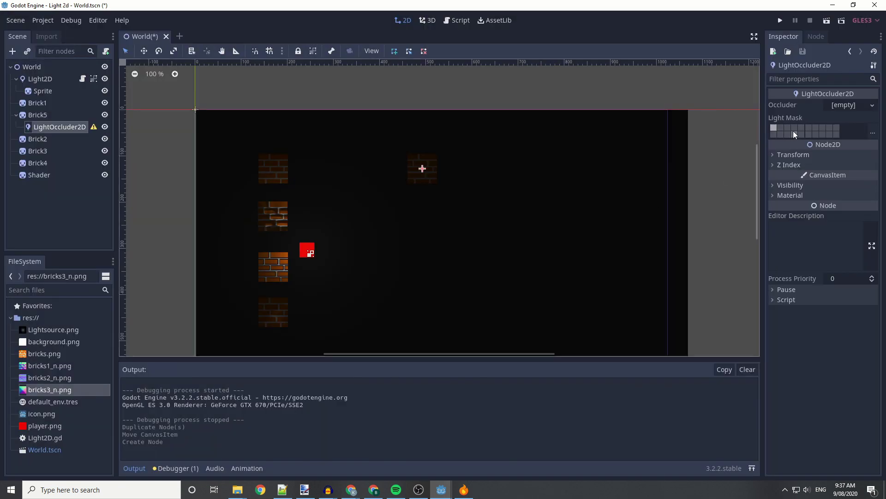
- Give the LightOccluder2D a new occluder polygon and outline the duplicated brick as a closed square
click(852, 105)
click(836, 115)
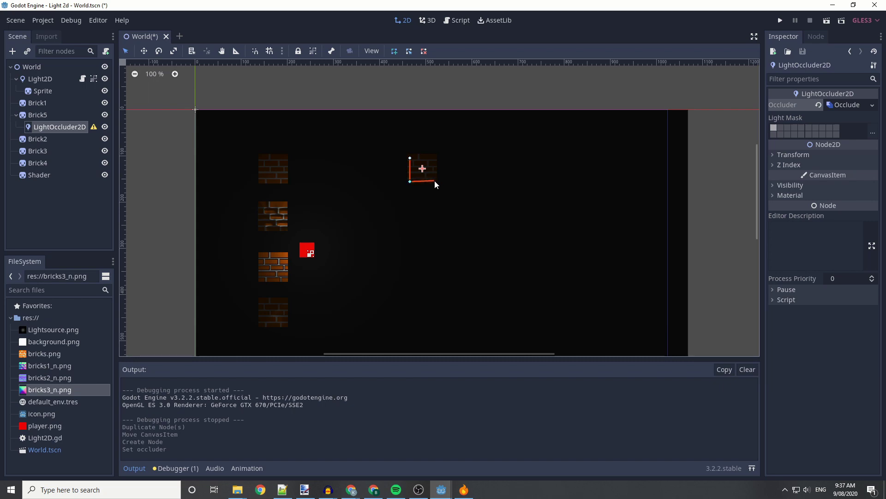
click(410, 158)
- Enable shadows on the Light2D
click(775, 352)
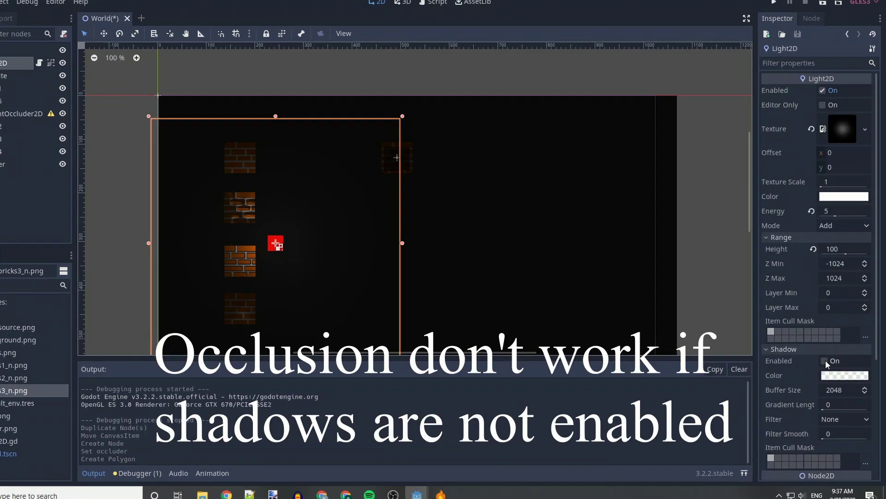
click(827, 361)
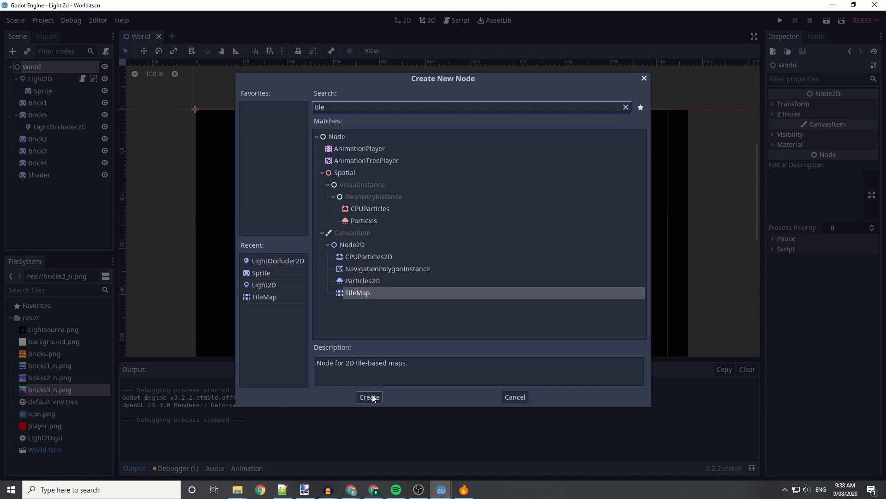
- Add a TileMap to World, place it above Brick1 in the scene tree, and give it a new TileSet
click(373, 398)
drag(74, 186, 40, 98)
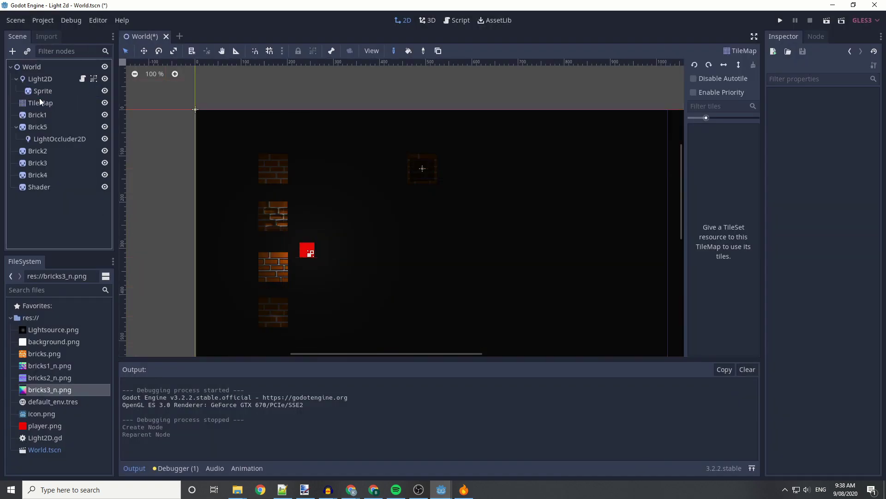
click(41, 105)
click(856, 119)
click(847, 129)
click(843, 122)
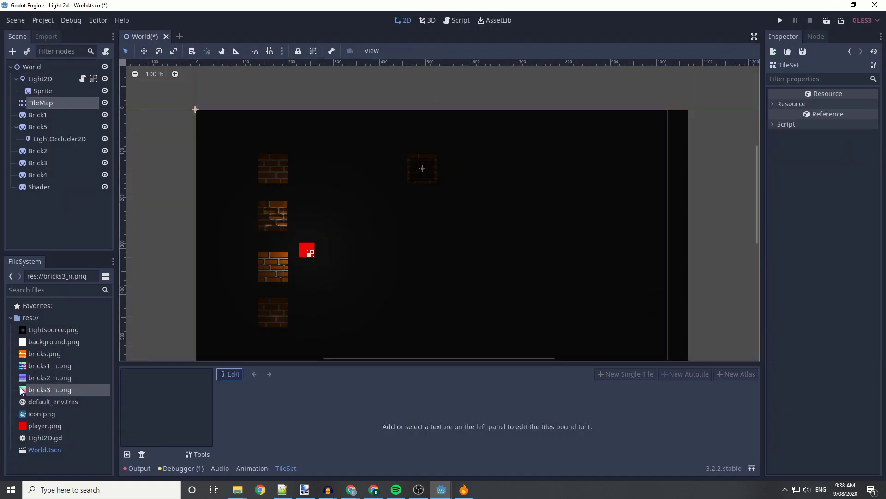
- Add bricks.png to the TileSet as a single tile with an occlusion shape covering the whole tile
drag(45, 354, 157, 392)
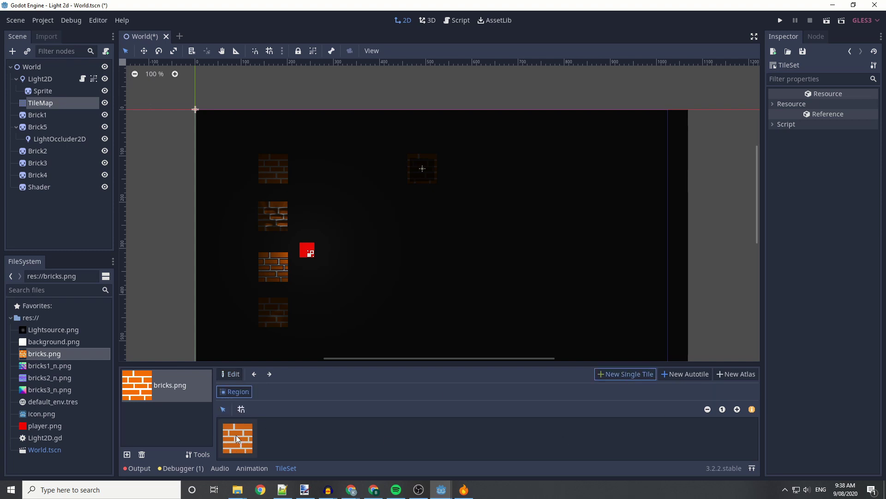
click(231, 432)
drag(246, 449, 246, 450)
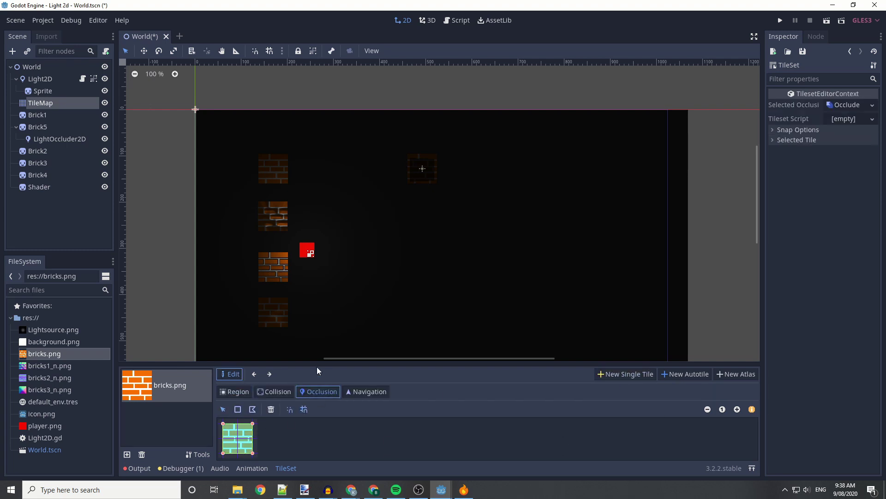
- Paint a brick tile wall with an open notch on its left side, below the duplicated brick
click(418, 245)
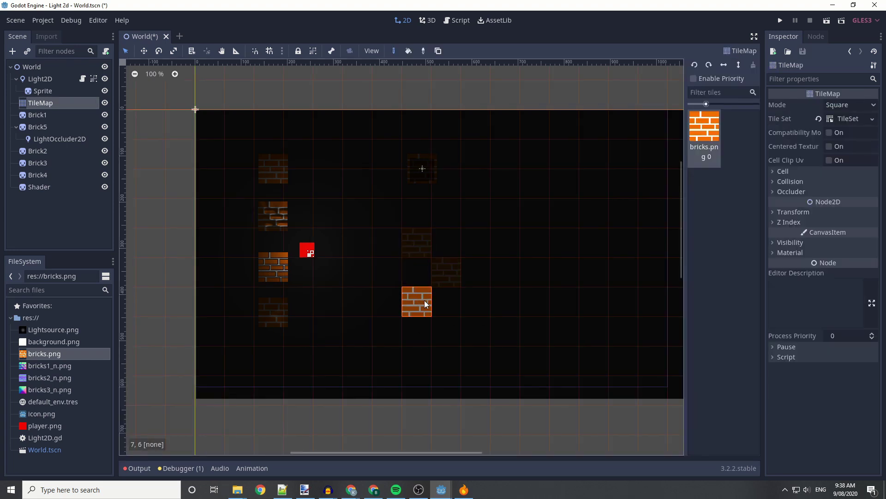
mouse_move(426, 303)
mouse_down()
mouse_move(446, 302)
mouse_move(436, 224)
mouse_up()
- Run the scene and move the light around the tile wall to examine the cast shadows
key(F5)
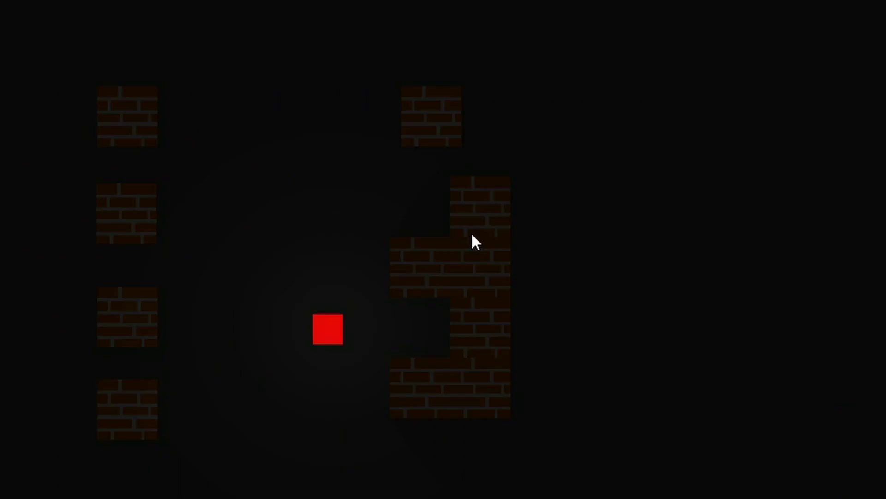
key(Right)
key(Left)
key(Left)
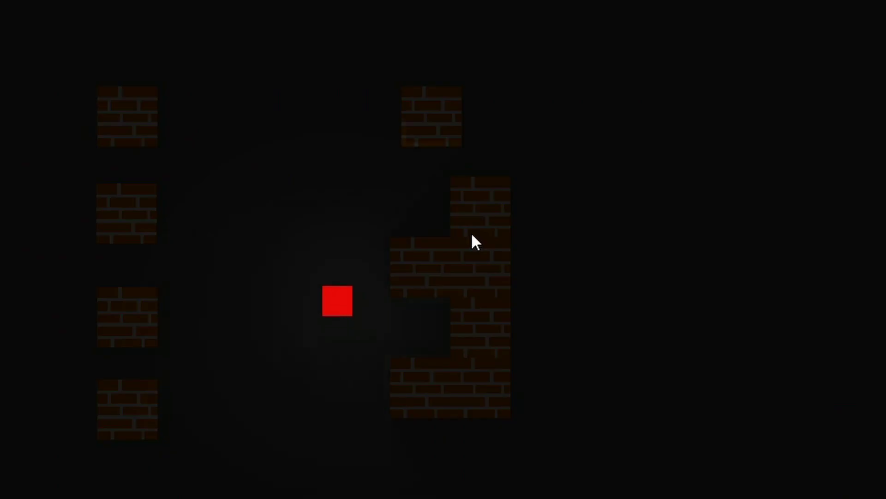
key(Up)
key(Right)
key(Right)
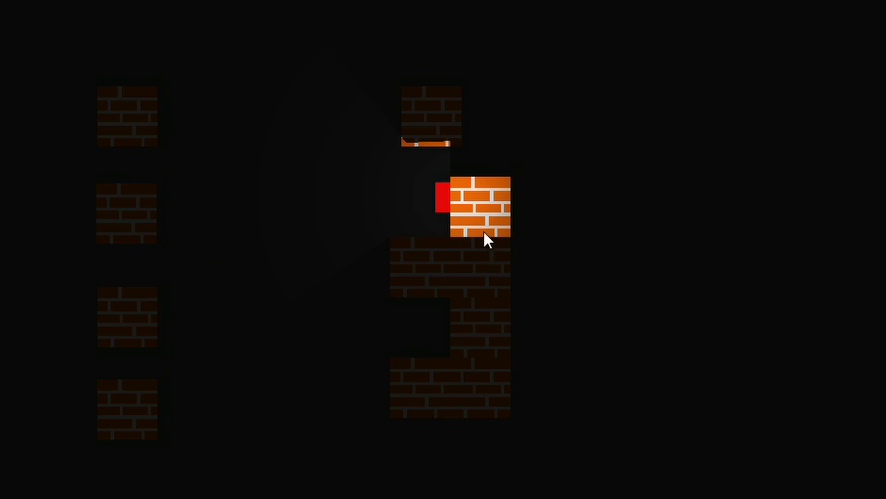
key(Down)
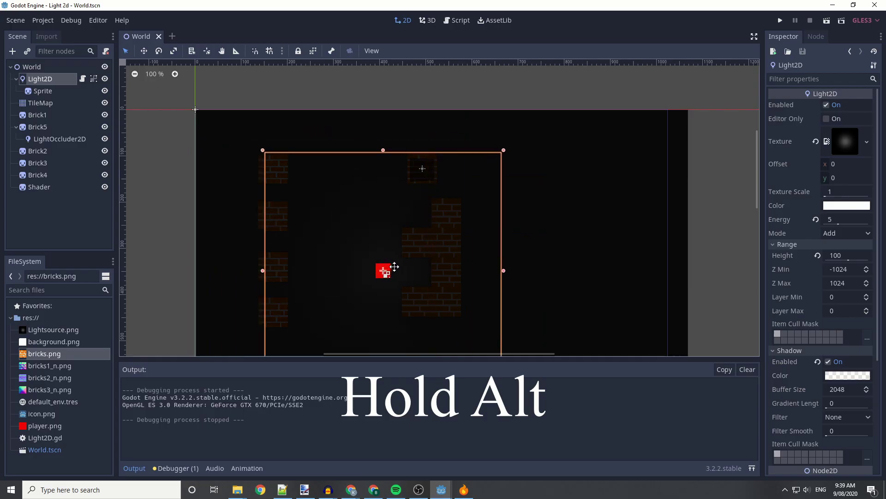
- Move the Light2D into the notch of the brick tile wall
alt+drag(395, 266, 419, 267)
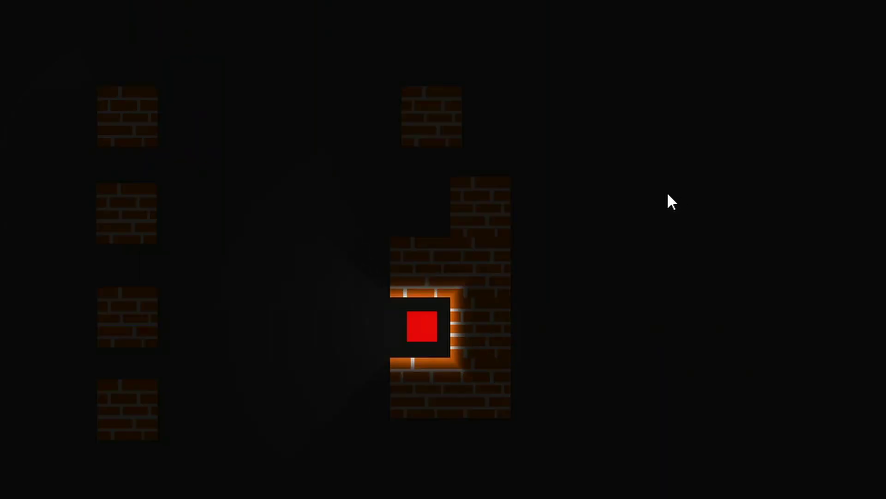
- Examine the softened shadows in the running scene by moving the light past the tile wall and the individual bricks
key(Left)
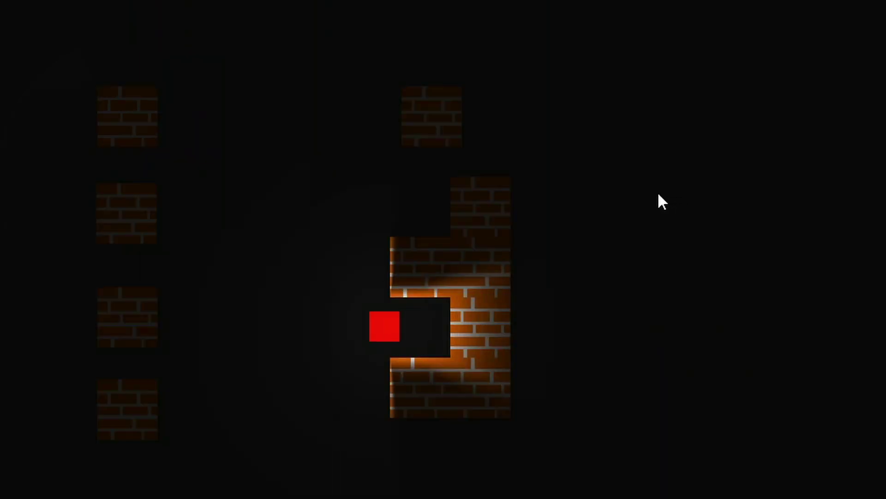
key(Up)
key(Left)
key(Up)
key(Right)
key(Left)
key(Up)
key(Right)
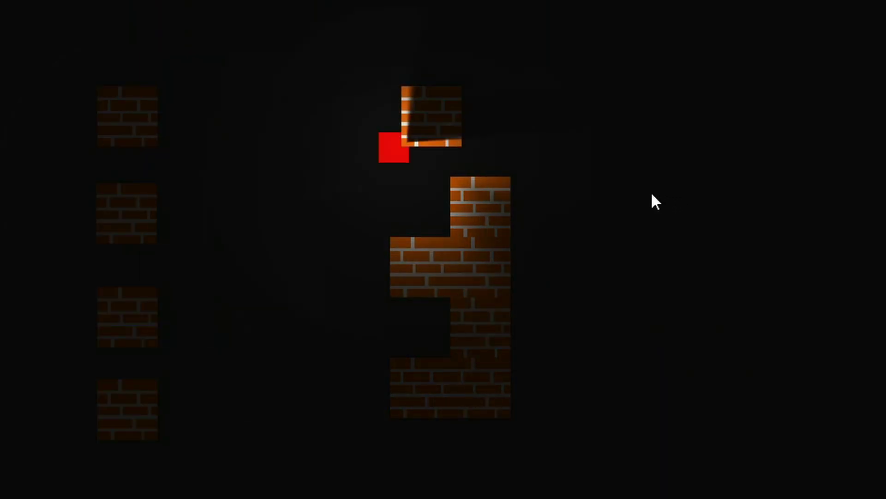
key(Down)
key(Left)
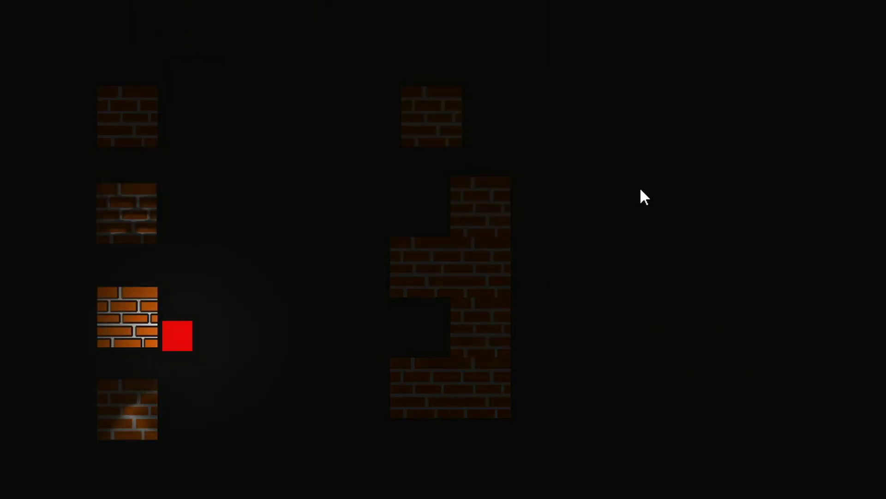
key(Right)
key(Left)
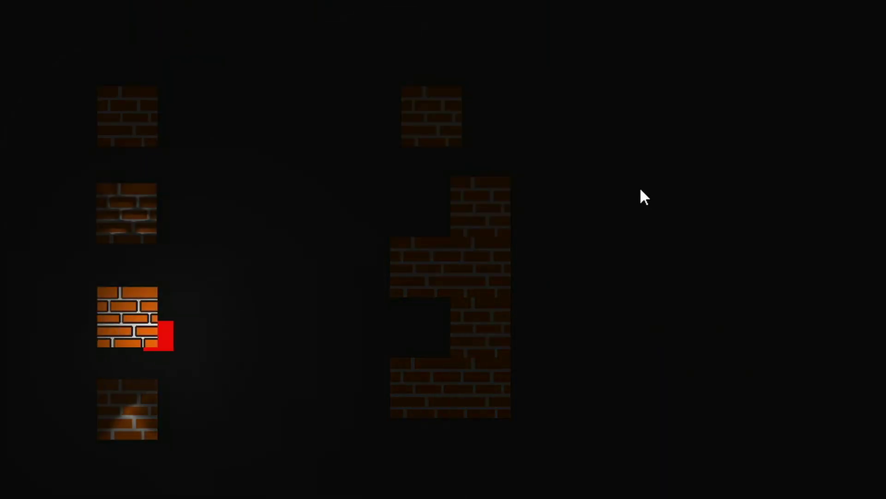
key(Up)
key(Right)
key(Up)
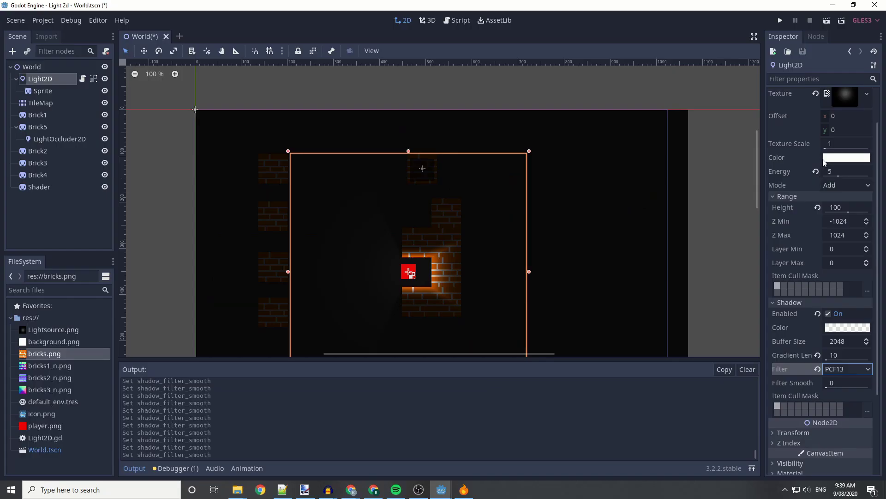
- Try tinting the Light2D's colour magenta
click(831, 159)
click(817, 75)
drag(764, 77, 780, 62)
click(817, 116)
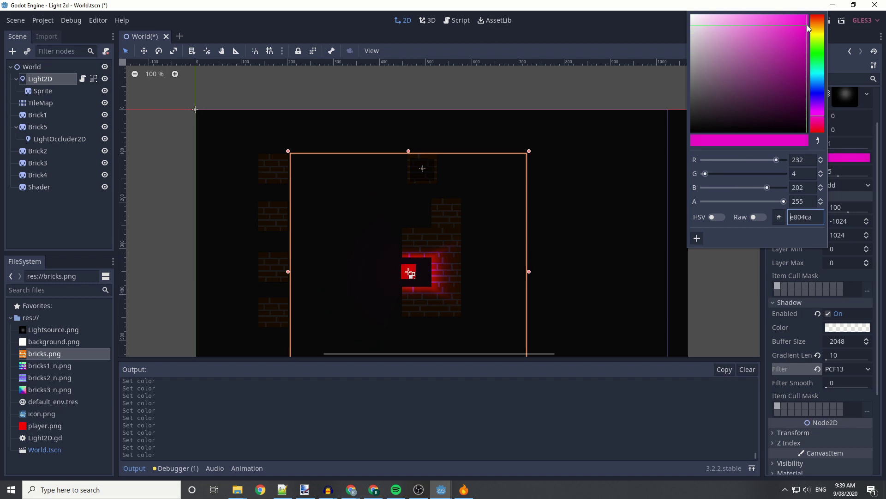
- Try out different tones for the Light2D's shadow colour, moving towards a near-black shade
click(831, 327)
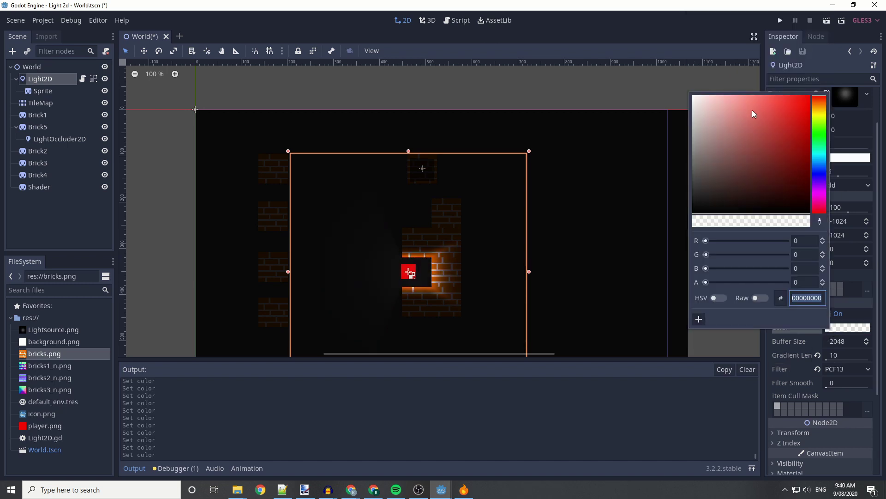
drag(751, 110, 714, 208)
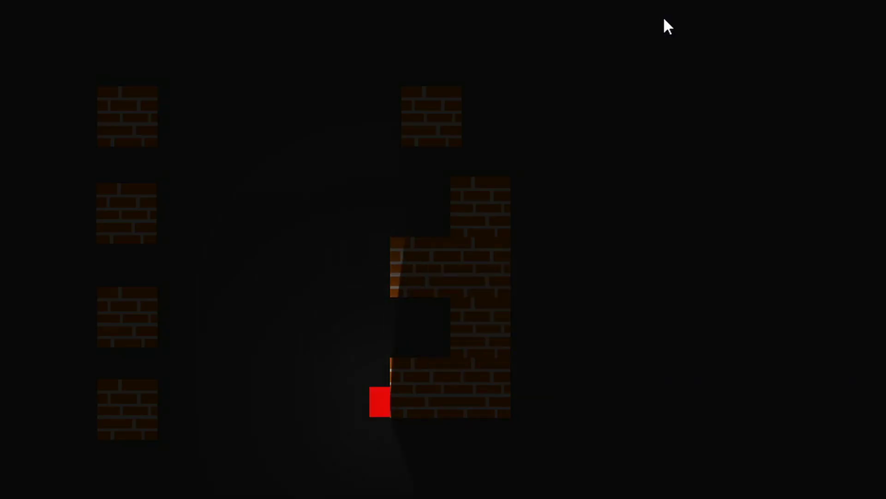
- Check the lighting in the running scene by moving the light from the tile wall to the brick column
key(Left)
key(Up)
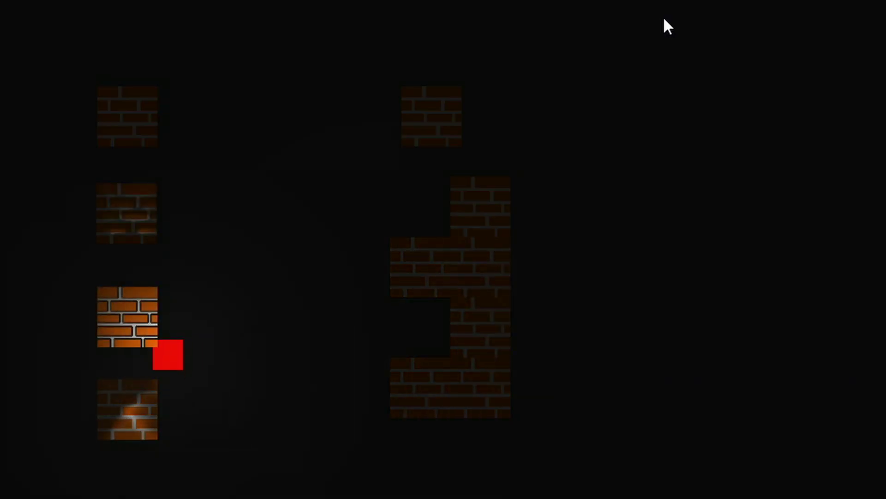